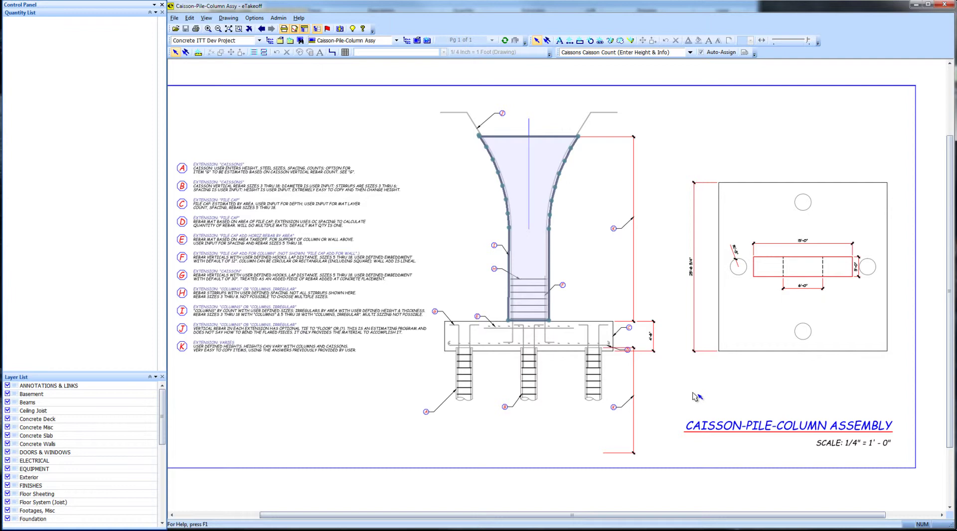
Step: Zoom to the pile-cap plan and place a Caisson count point in the top circle
{"action": "scroll", "coordinate": [696, 396], "scroll_direction": "up", "scroll_amount": 4}
{"action": "mouse_move", "coordinate": [729, 339]}
{"action": "left_mouse_down"}
{"action": "mouse_move", "coordinate": [572, 372]}
{"action": "mouse_move", "coordinate": [512, 430]}
{"action": "mouse_move", "coordinate": [502, 486]}
{"action": "left_mouse_up"}
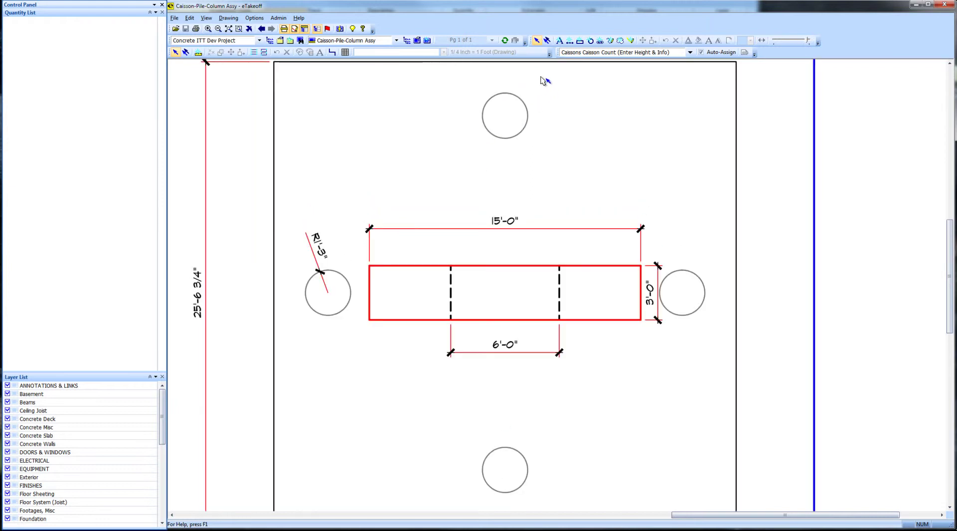
{"action": "left_click", "coordinate": [198, 52]}
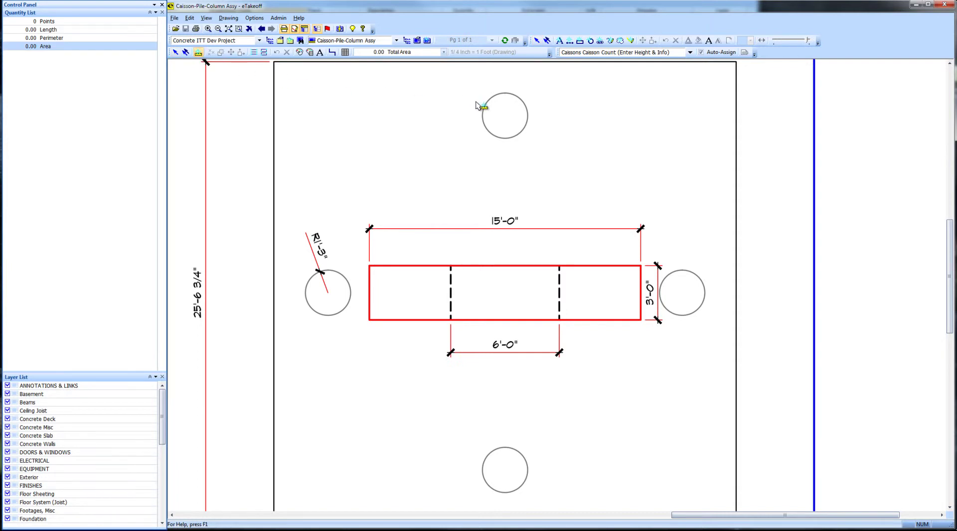
{"action": "left_click", "coordinate": [507, 118]}
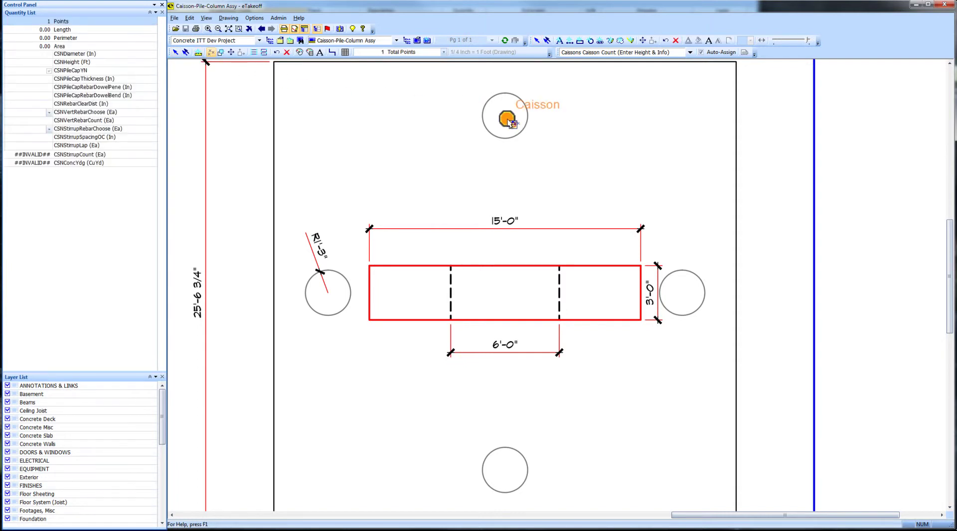
{"action": "key", "text": "Escape"}
{"action": "left_click", "coordinate": [558, 41]}
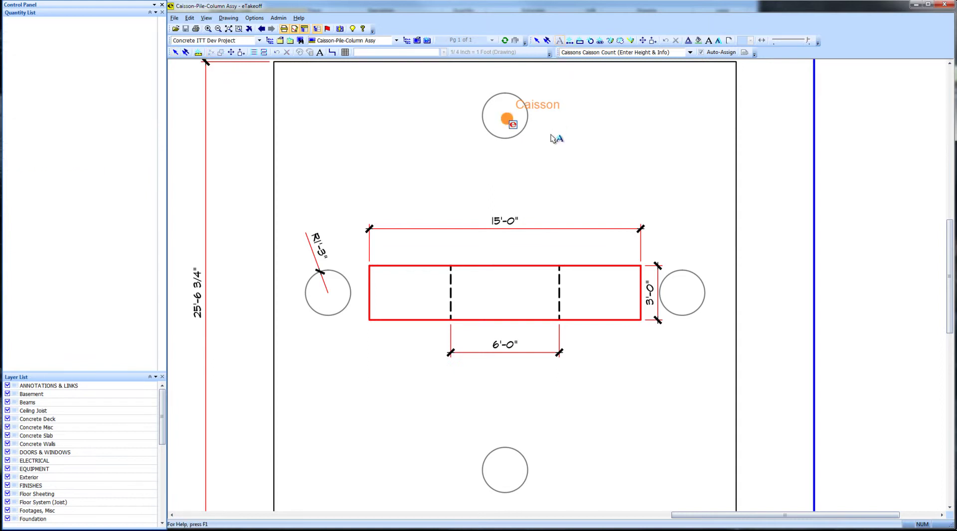
Step: Add a three-line note beside the caisson: 30" diameter / Depth = 18'-6" / Ties to Pile Cap
{"action": "left_click", "coordinate": [533, 155]}
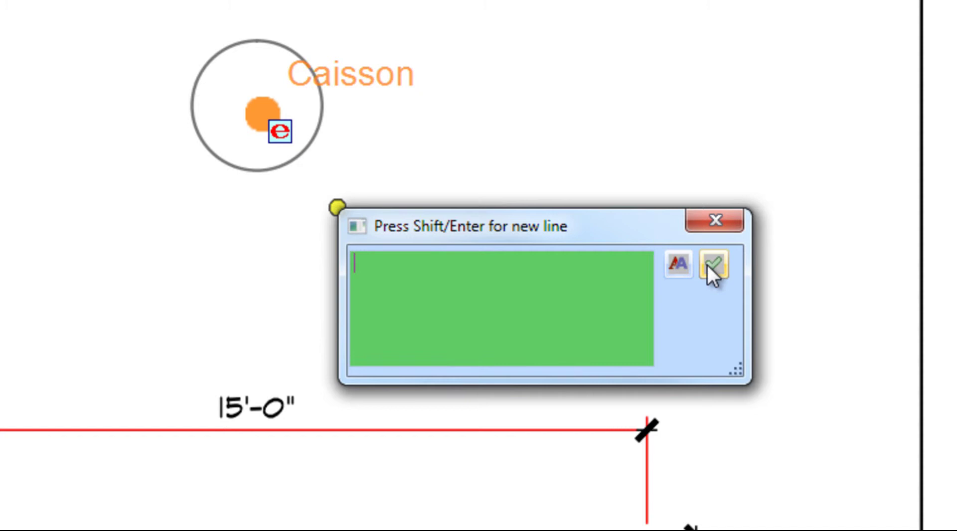
{"action": "type", "text": "sc"}
{"action": "type", "text": "'"}
{"action": "type", "text": "' diam"}
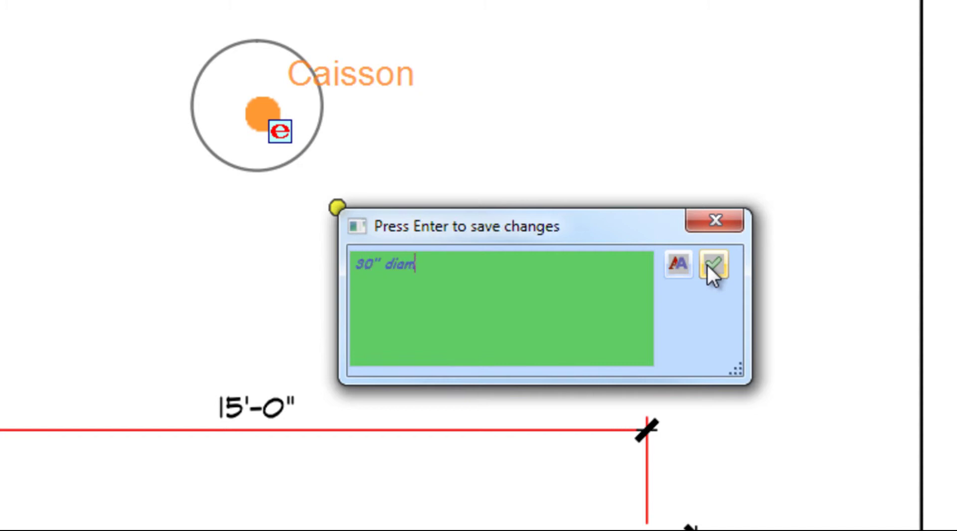
{"action": "type", "text": "eter"}
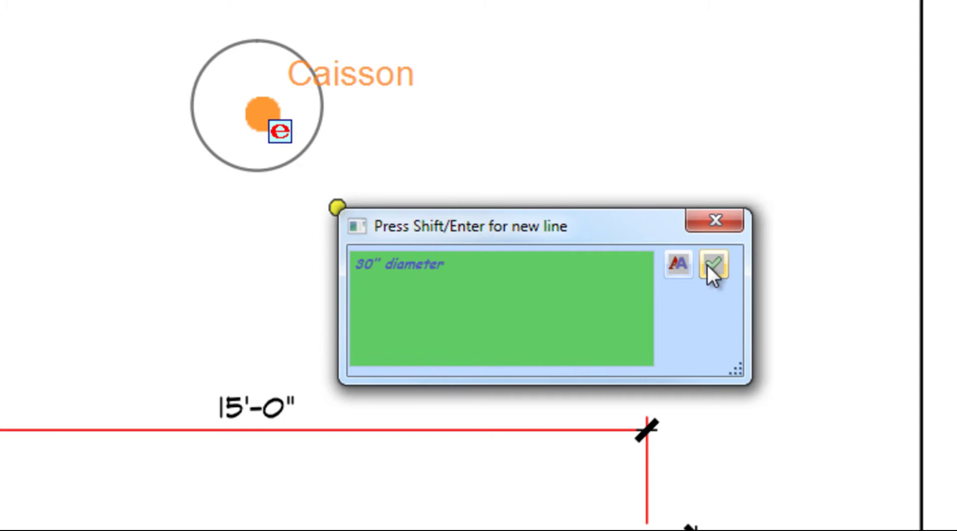
{"action": "key", "text": "shift+Return"}
{"action": "type", "text": "Dee"}
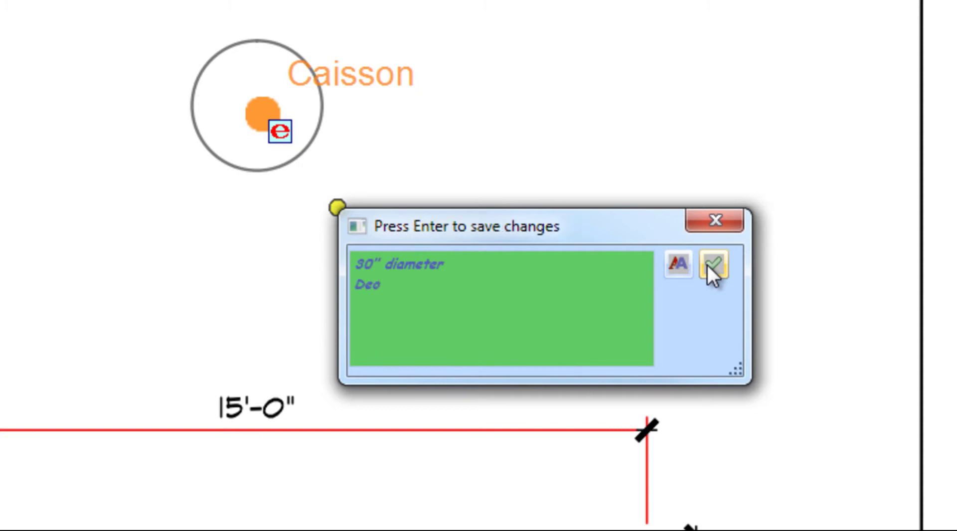
{"action": "key", "text": "BackSpace"}
{"action": "type", "text": "pth = 18"}
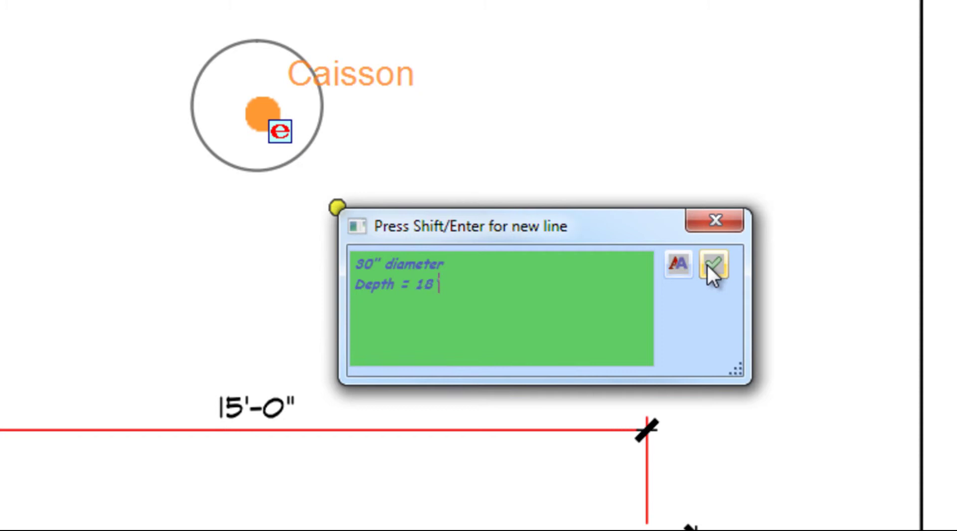
{"action": "type", "text": "'-6\""}
{"action": "key", "text": "shift+Return"}
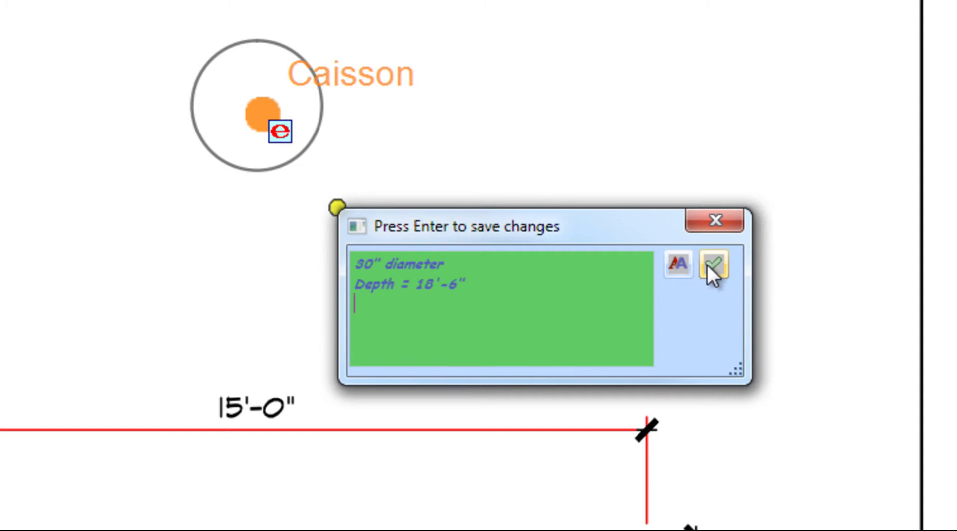
{"action": "type", "text": "Ties to Pi"}
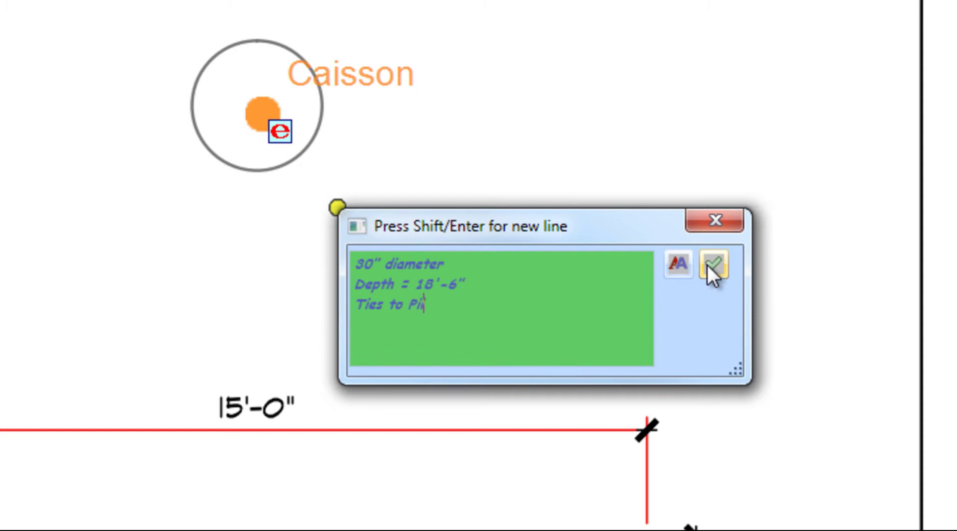
{"action": "type", "text": "le Cop"}
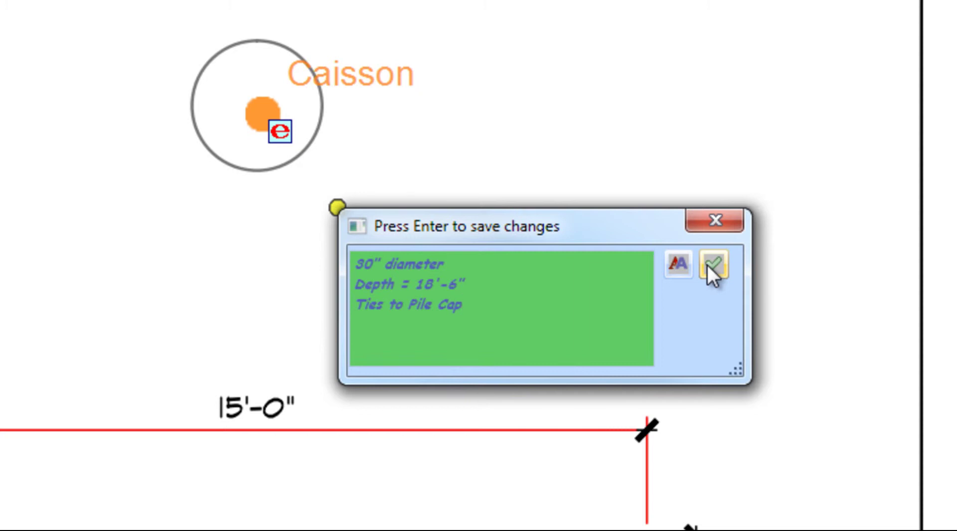
{"action": "left_click", "coordinate": [711, 265]}
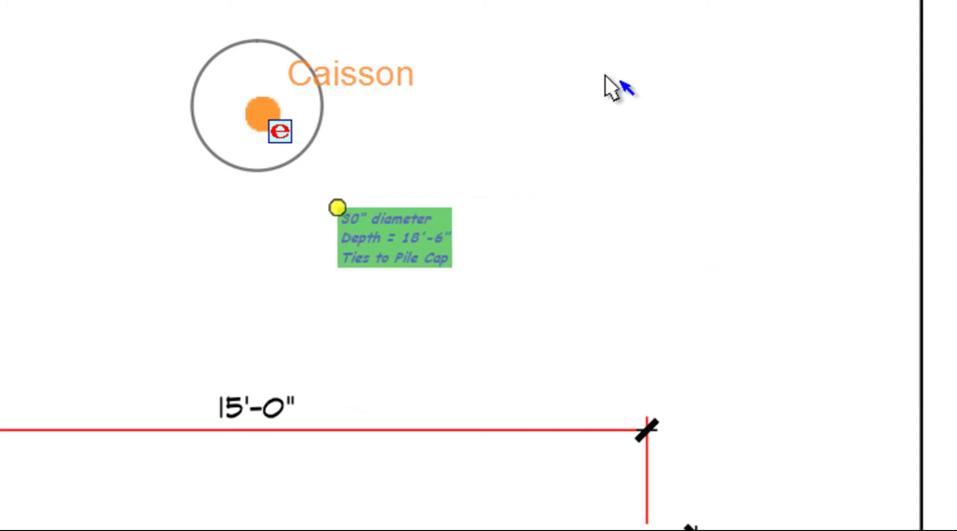
Step: Set the caisson's CSNDiameter to 30.00 and CSNHeight to 18.50, and check CSNPileCapYN
{"action": "left_click", "coordinate": [260, 115]}
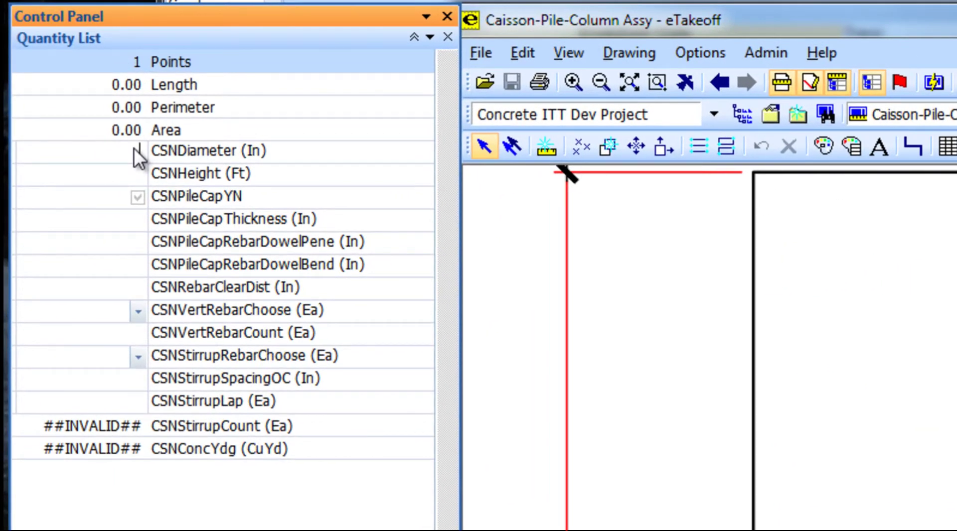
{"action": "left_click_drag", "start_coordinate": [132, 148], "coordinate": [133, 148]}
{"action": "left_click", "coordinate": [128, 173]}
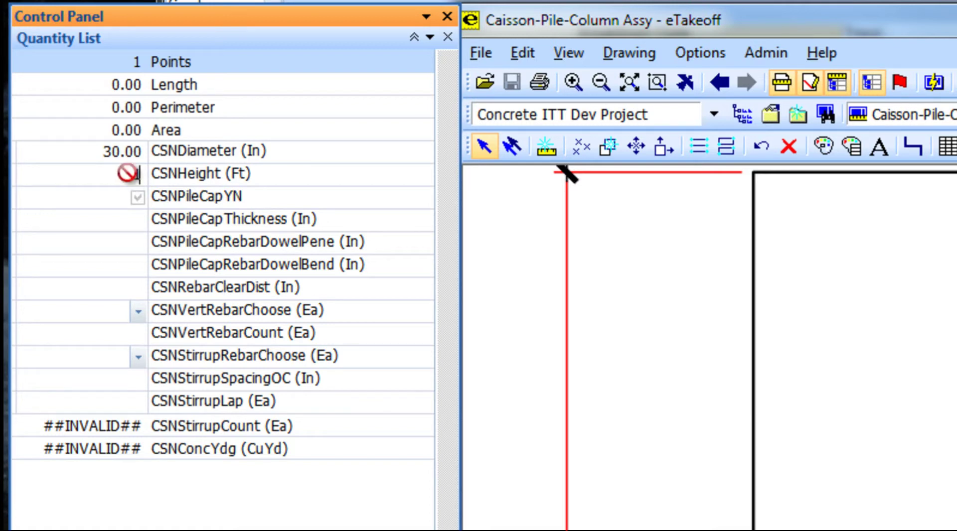
{"action": "type", "text": "13.5"}
{"action": "left_click", "coordinate": [128, 173]}
{"action": "left_click", "coordinate": [137, 197]}
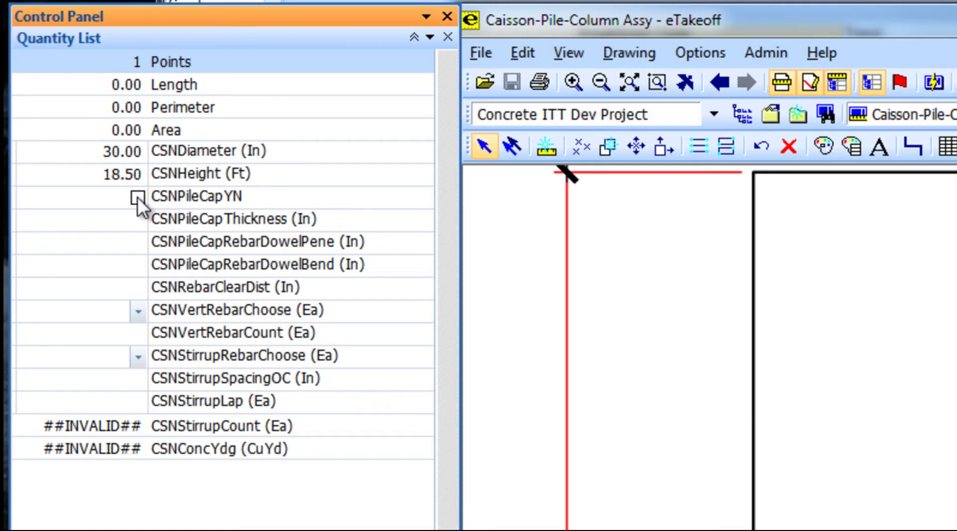
{"action": "left_click", "coordinate": [120, 226]}
{"action": "left_click", "coordinate": [927, 530]}
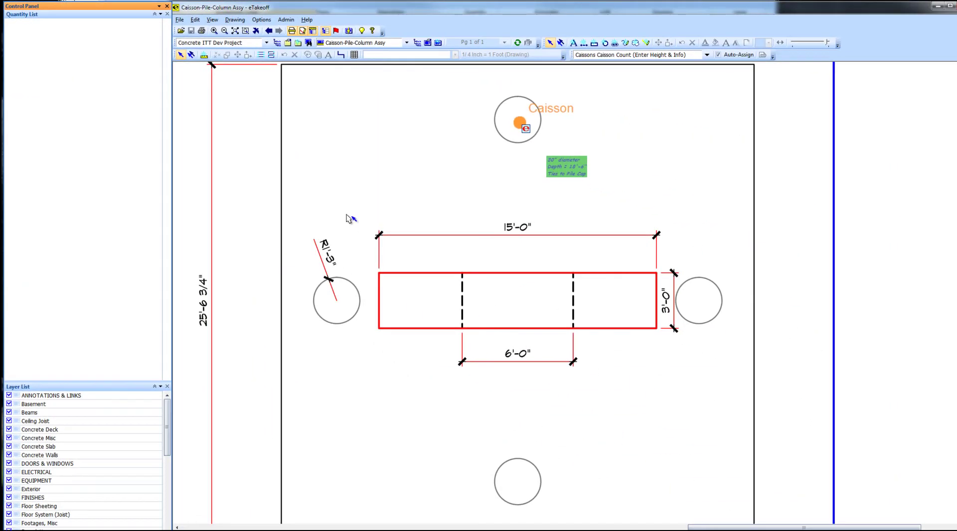
Step: Set the pile cap thickness to 54 in and the vertical rebar to 12 bars of #10
{"action": "scroll", "coordinate": [355, 207], "scroll_direction": "down", "scroll_amount": 3}
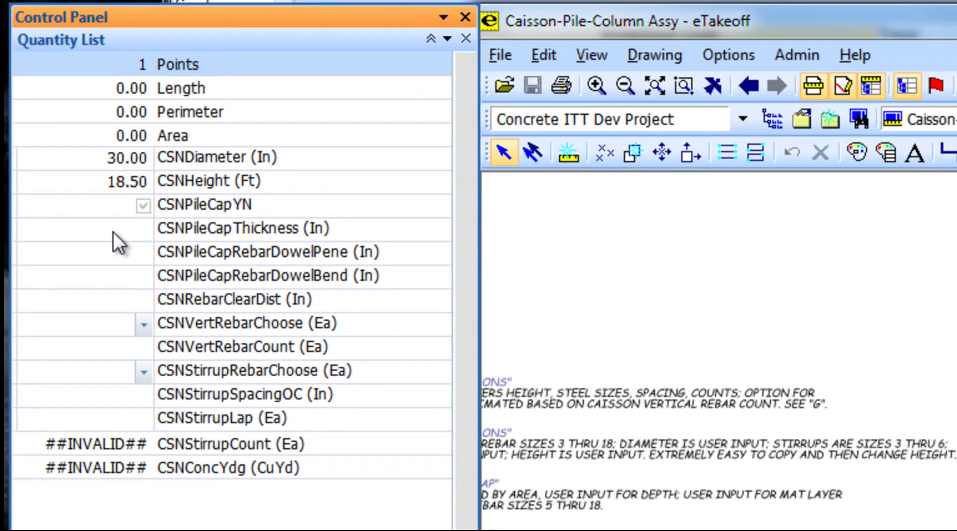
{"action": "type", "text": "54"}
{"action": "key", "text": "Return"}
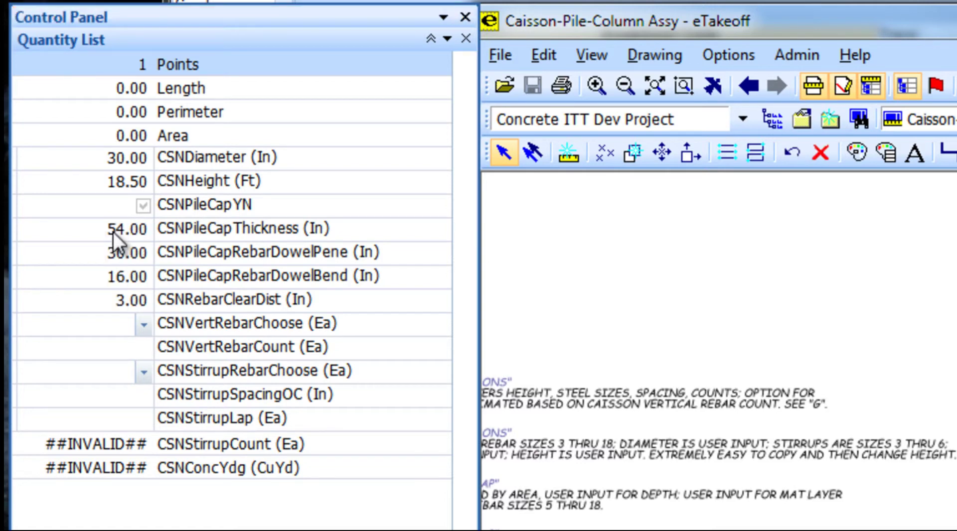
{"action": "left_click", "coordinate": [142, 327]}
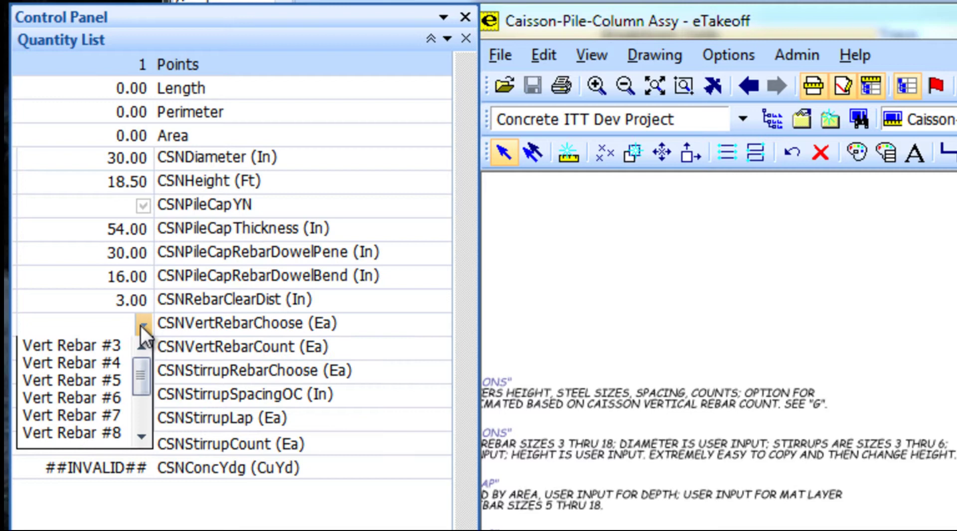
{"action": "left_click", "coordinate": [140, 438]}
{"action": "left_click", "coordinate": [140, 438]}
{"action": "left_click", "coordinate": [140, 438]}
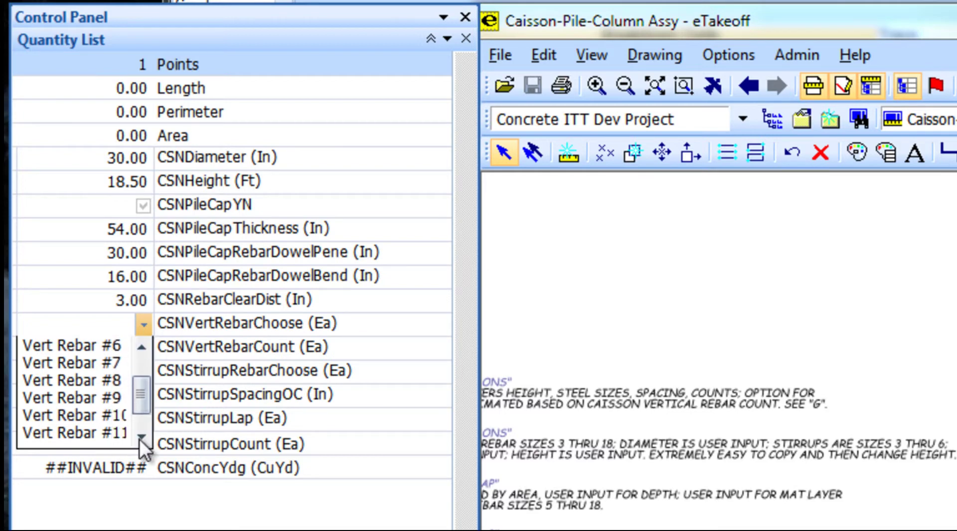
{"action": "left_click", "coordinate": [108, 416]}
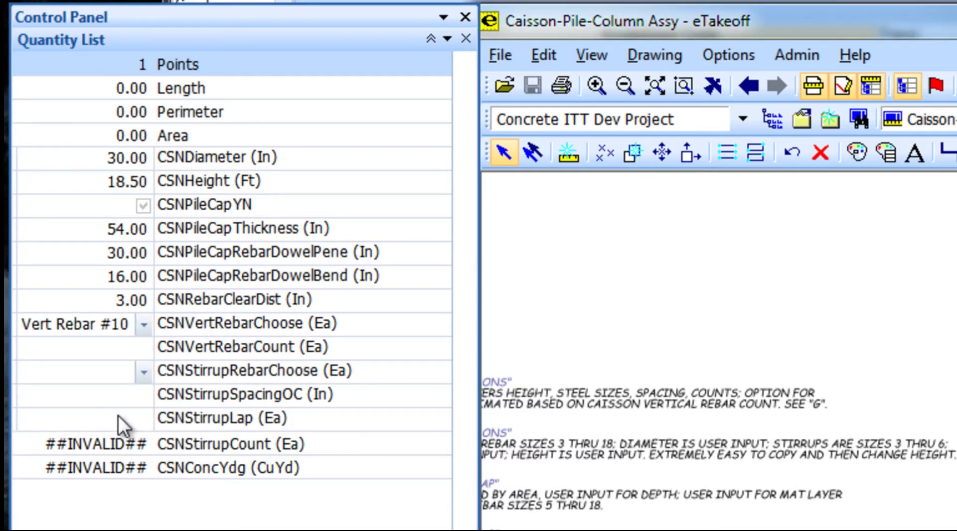
{"action": "left_click", "coordinate": [140, 348]}
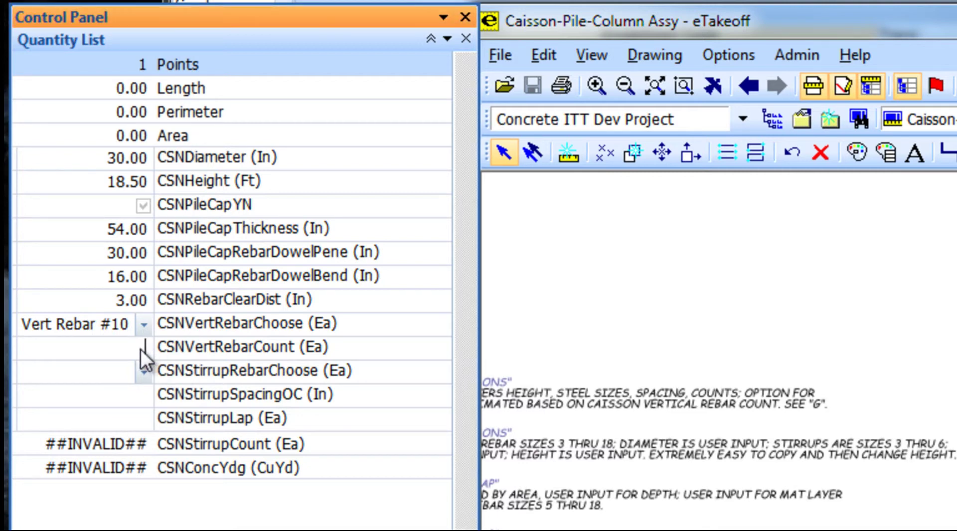
{"action": "type", "text": "12"}
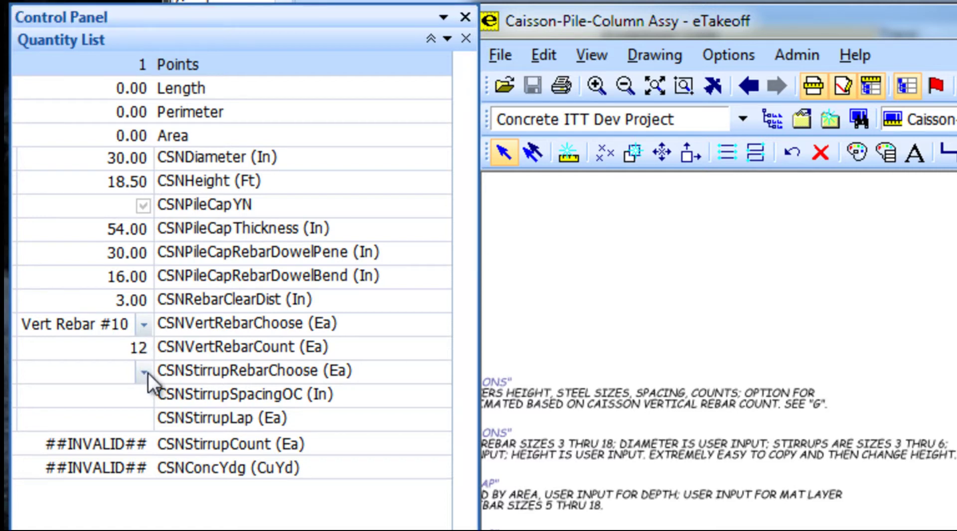
Step: Choose #4 stirrups at 8 in spacing for the caisson
{"action": "left_click", "coordinate": [143, 372]}
{"action": "left_click", "coordinate": [73, 410]}
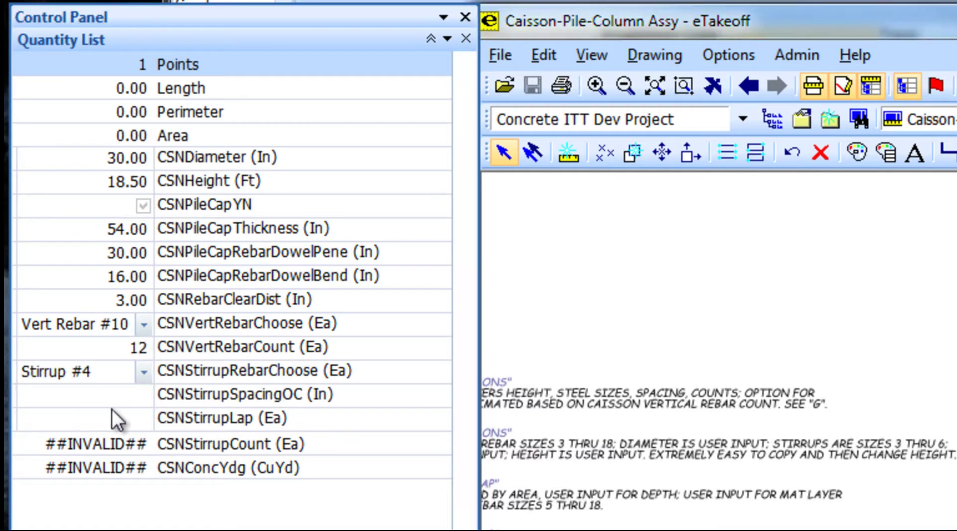
{"action": "left_click", "coordinate": [124, 391]}
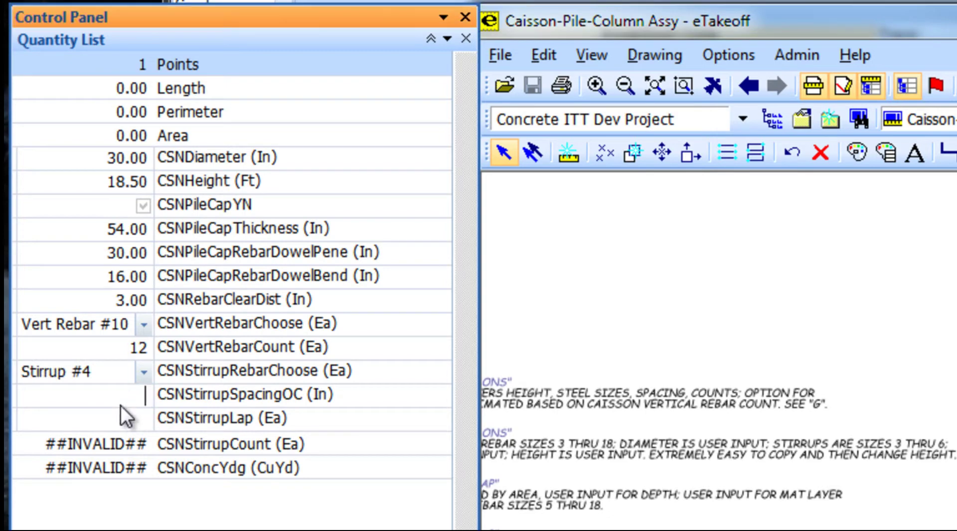
{"action": "type", "text": "8"}
{"action": "key", "text": "Return"}
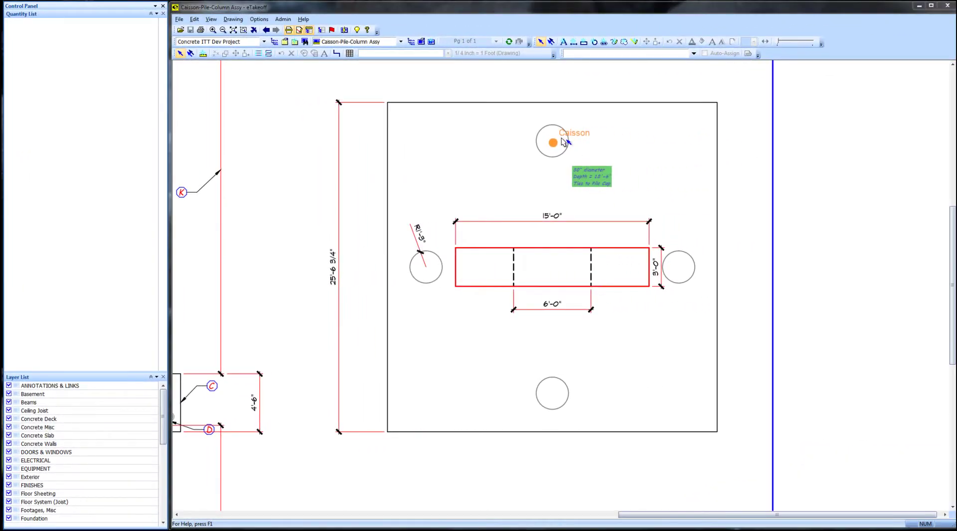
Step: Make Caissons Caisson Count the auto-assigned item and copy the caisson point into the other circles
{"action": "left_click", "coordinate": [554, 143]}
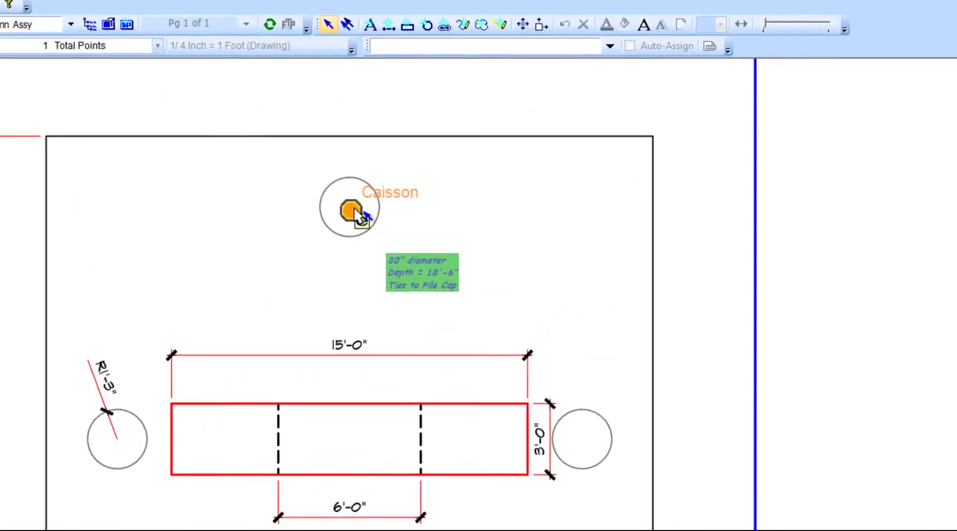
{"action": "right_click", "coordinate": [498, 161]}
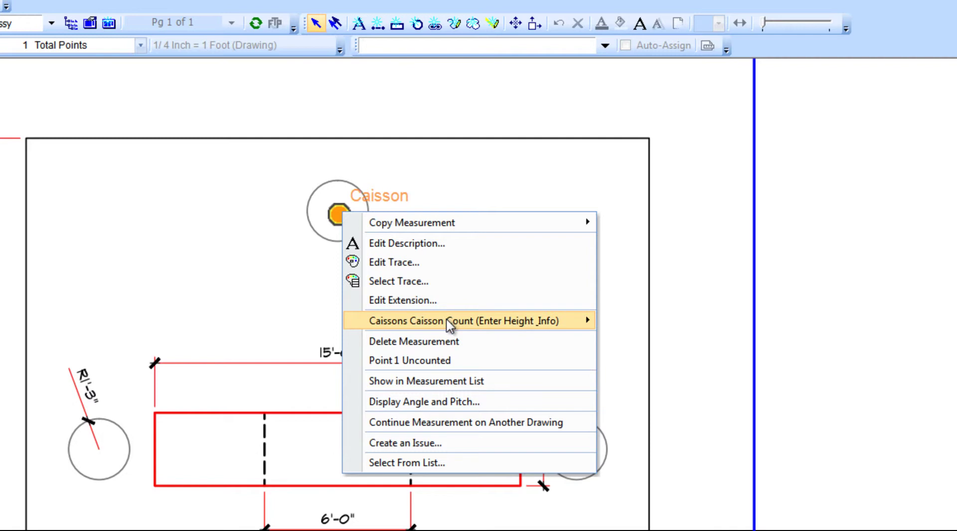
{"action": "mouse_move", "coordinate": [450, 326]}
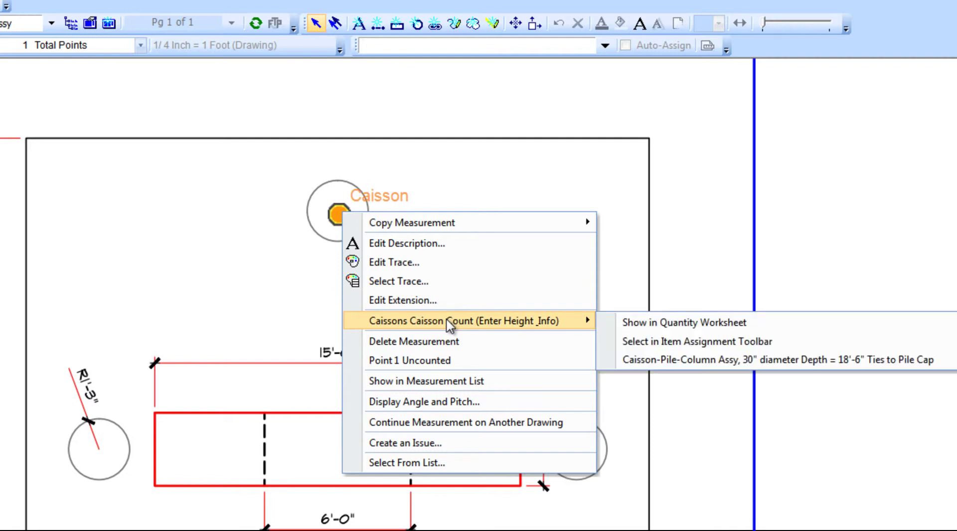
{"action": "left_click", "coordinate": [666, 344]}
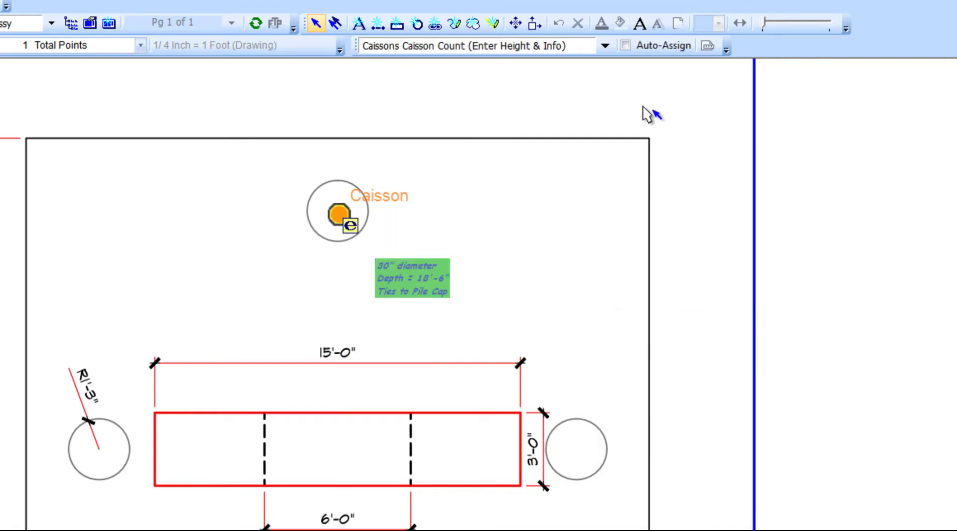
{"action": "left_click", "coordinate": [625, 46]}
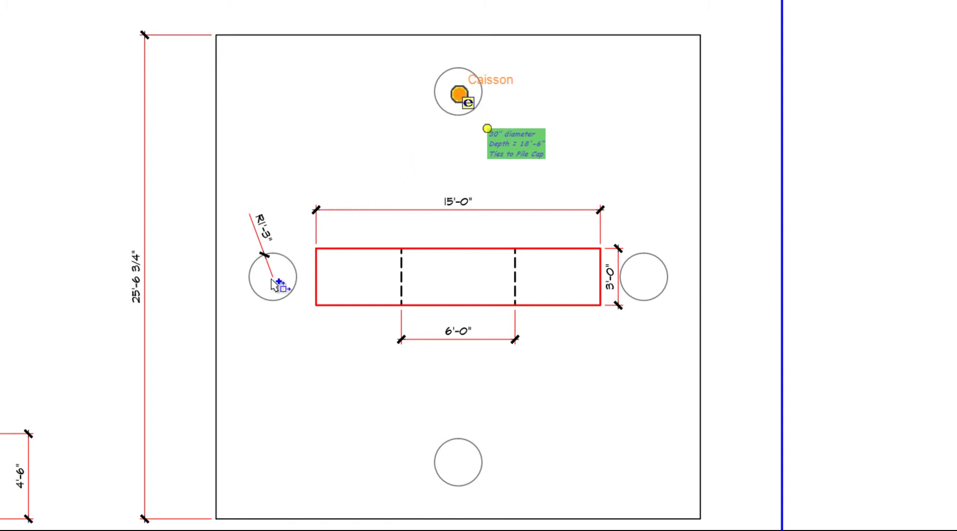
{"action": "left_click_drag", "start_coordinate": [273, 281], "coordinate": [272, 280]}
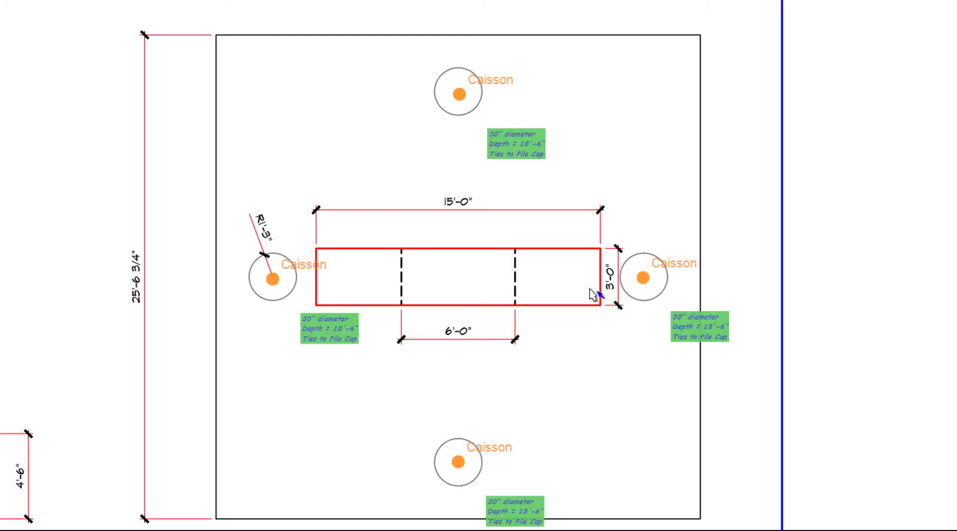
Step: Edit the left caisson's note so its depth reads 22'-6"
{"action": "right_click", "coordinate": [316, 333]}
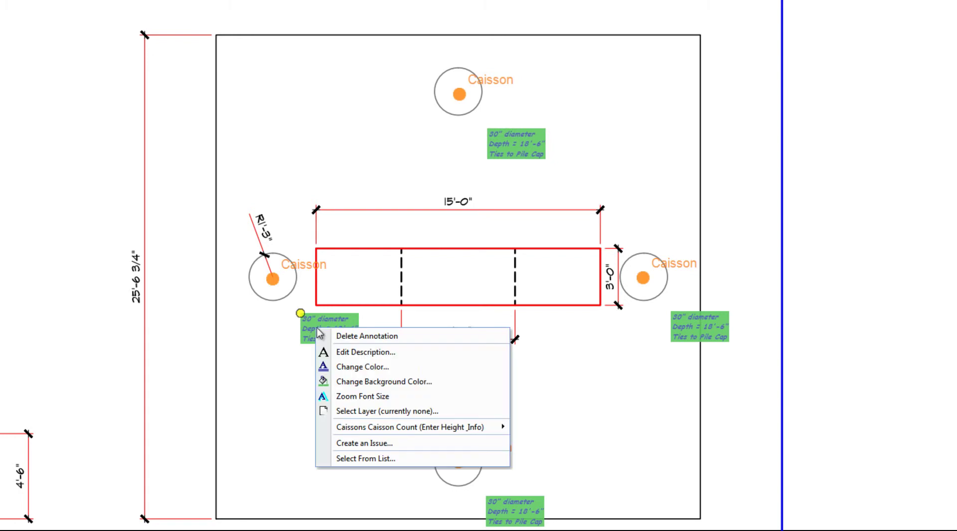
{"action": "left_click", "coordinate": [373, 352]}
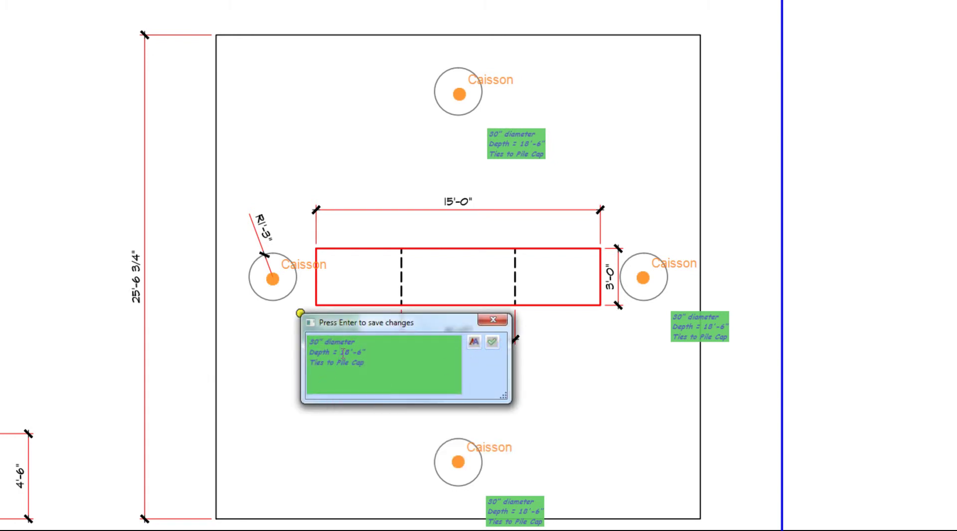
{"action": "key", "text": "Delete"}
{"action": "key", "text": "Delete"}
{"action": "type", "text": "2"}
{"action": "key", "text": "Return"}
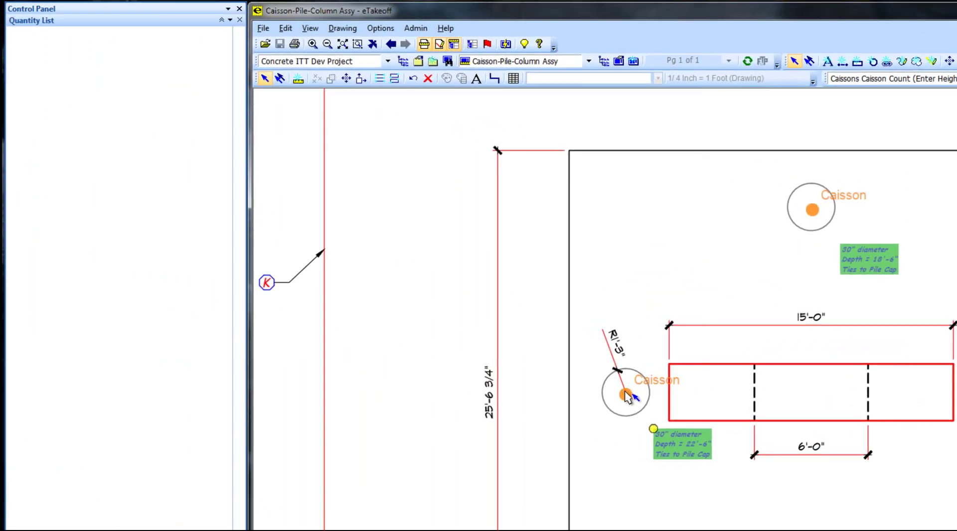
Step: Select the left caisson and clear its CSNHeight value
{"action": "left_click", "coordinate": [625, 395]}
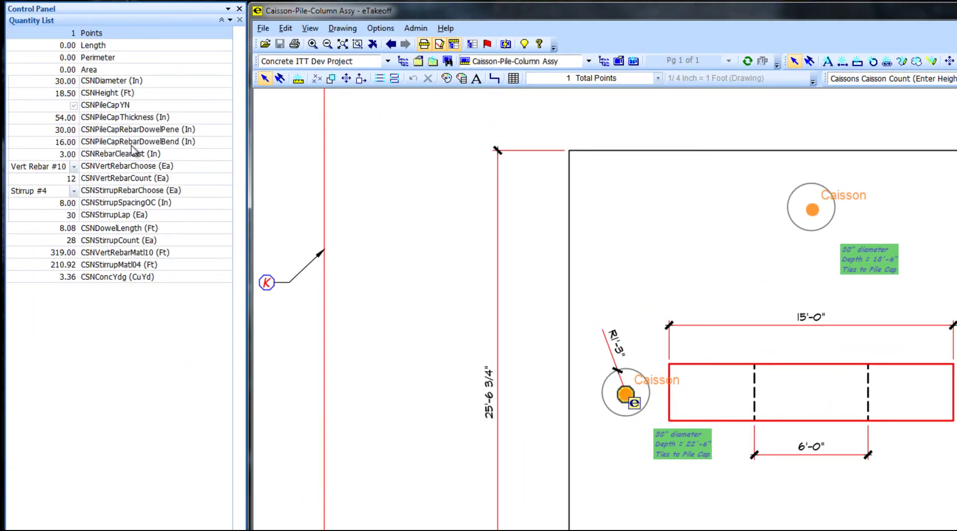
{"action": "left_click", "coordinate": [71, 93]}
{"action": "key", "text": "Delete"}
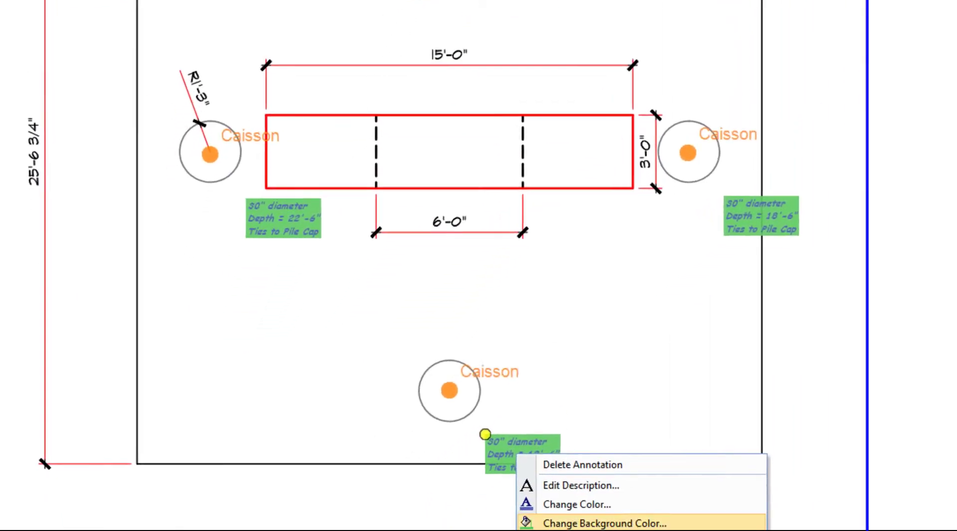
Step: Change the bottom caisson's note depth from 18'-6" to 32'-6"
{"action": "left_click", "coordinate": [480, 530]}
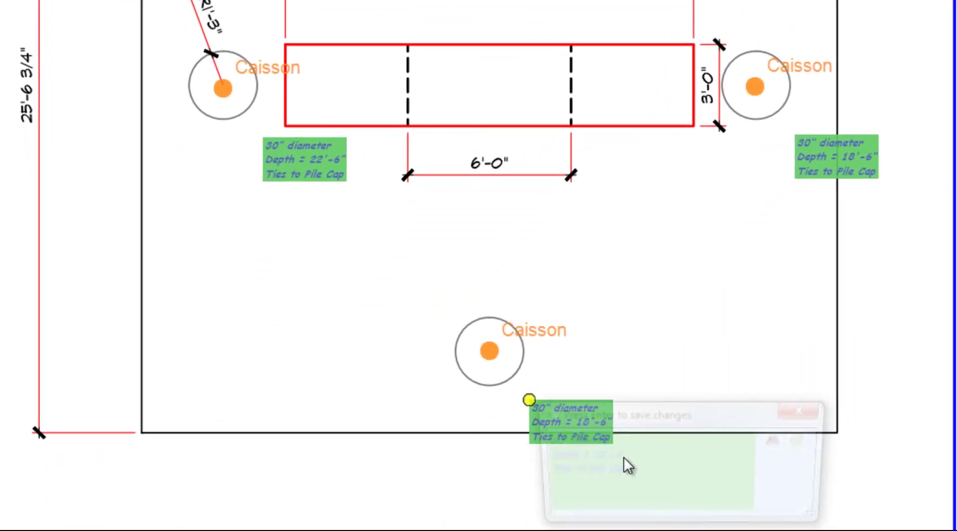
{"action": "left_click", "coordinate": [587, 456]}
{"action": "left_click_drag", "start_coordinate": [587, 456], "coordinate": [596, 457]}
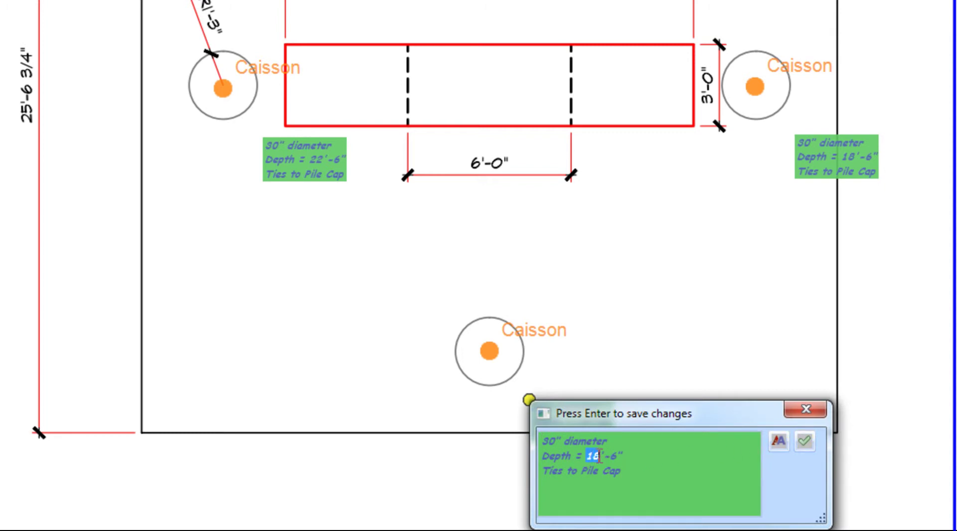
{"action": "type", "text": "32"}
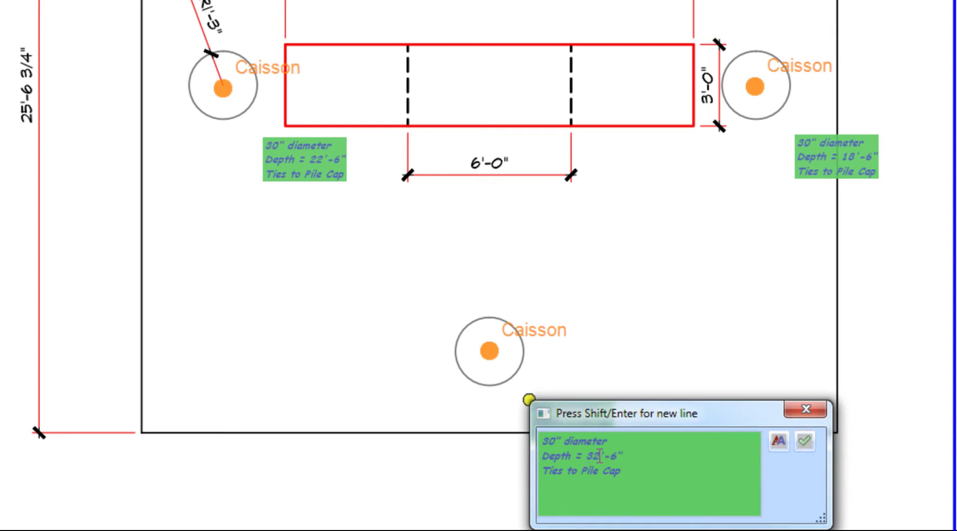
{"action": "key", "text": "Return"}
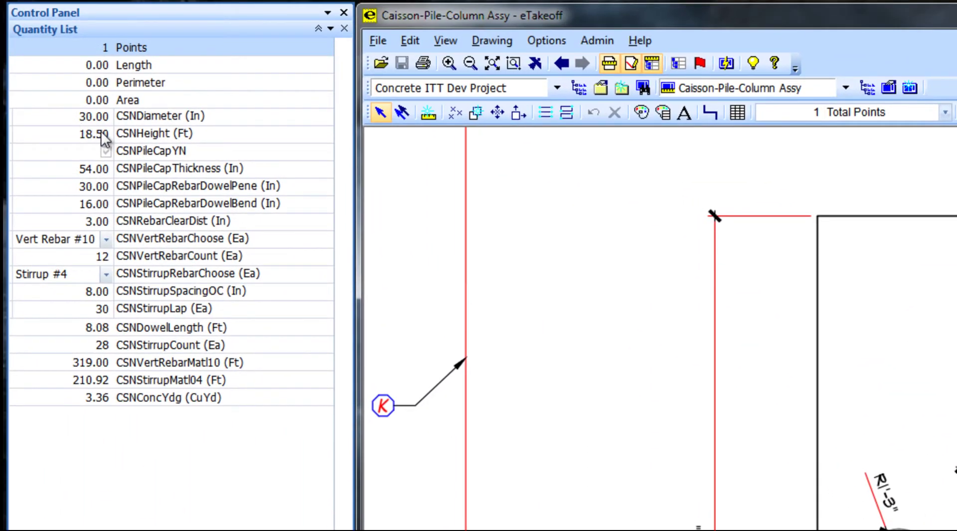
Step: Set the bottom caisson's CSNHeight to 32.5 ft
{"action": "left_click", "coordinate": [103, 136]}
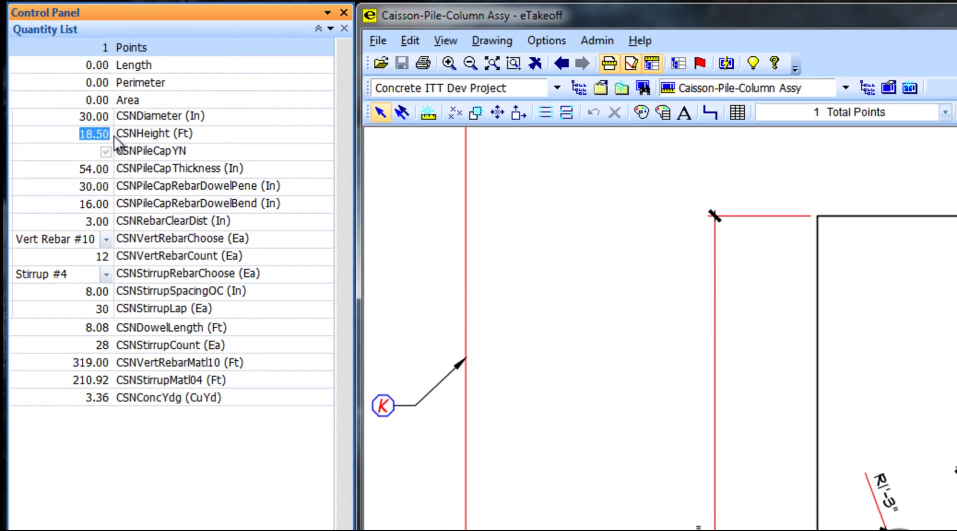
{"action": "type", "text": "32"}
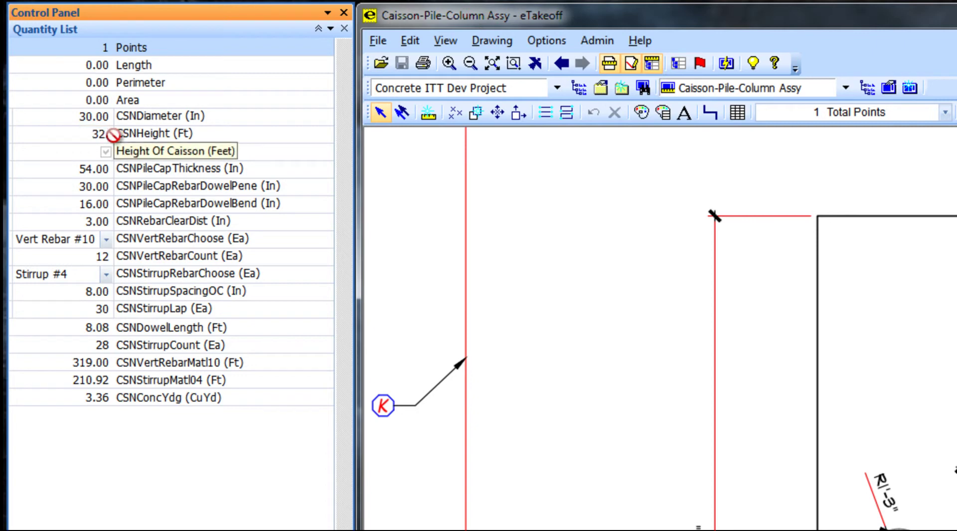
{"action": "type", "text": ".5"}
{"action": "key", "text": "Return"}
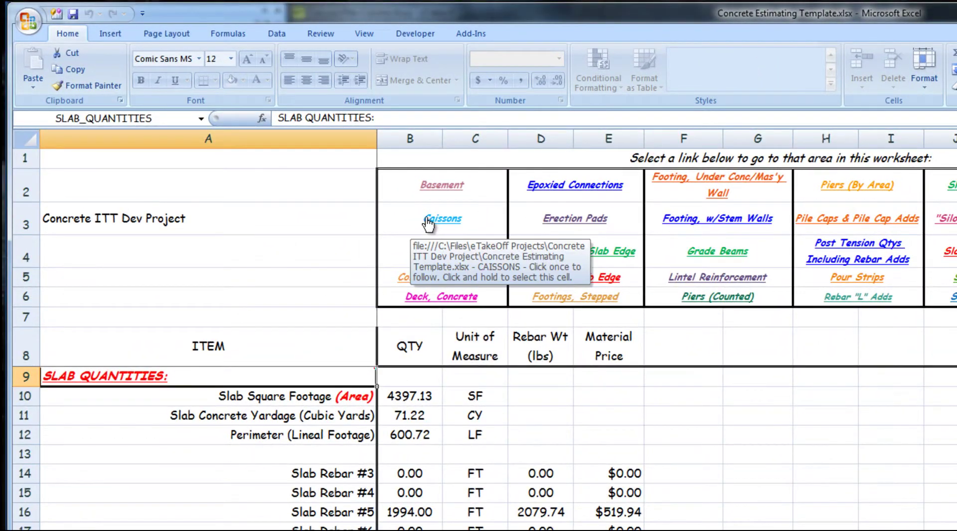
Step: Jump to the CAISSONS section of the Concrete Estimating Template via its hyperlink
{"action": "left_click", "coordinate": [427, 224]}
{"action": "scroll", "coordinate": [408, 73], "scroll_direction": "down", "scroll_amount": 8}
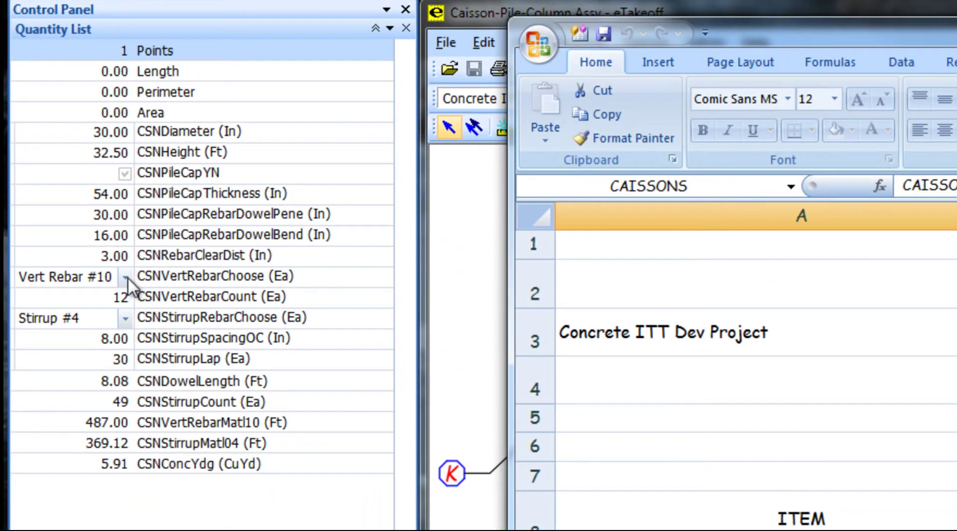
Step: Pick Vert Rebar #14 in CSNVertRebarChoose for the bottom caisson
{"action": "left_click", "coordinate": [126, 277]}
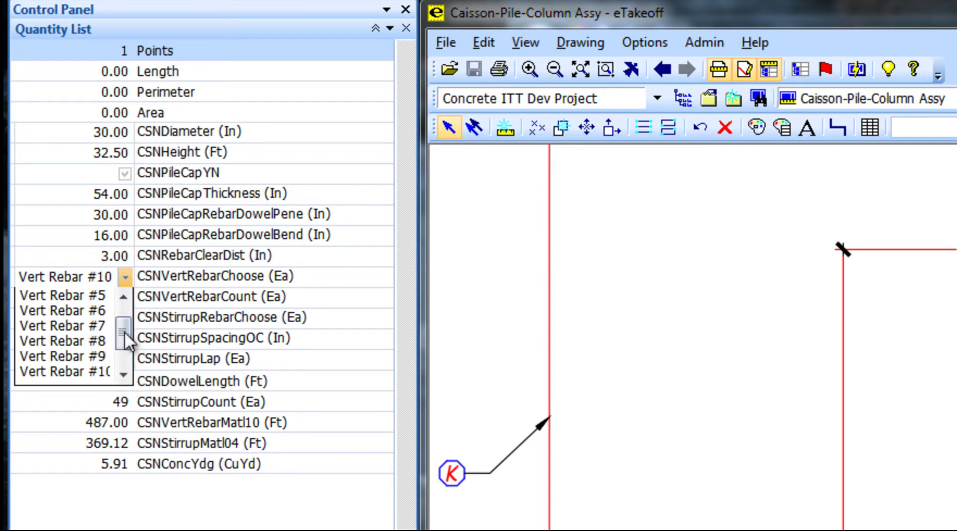
{"action": "left_click_drag", "start_coordinate": [124, 331], "coordinate": [124, 348]}
{"action": "left_click", "coordinate": [103, 374]}
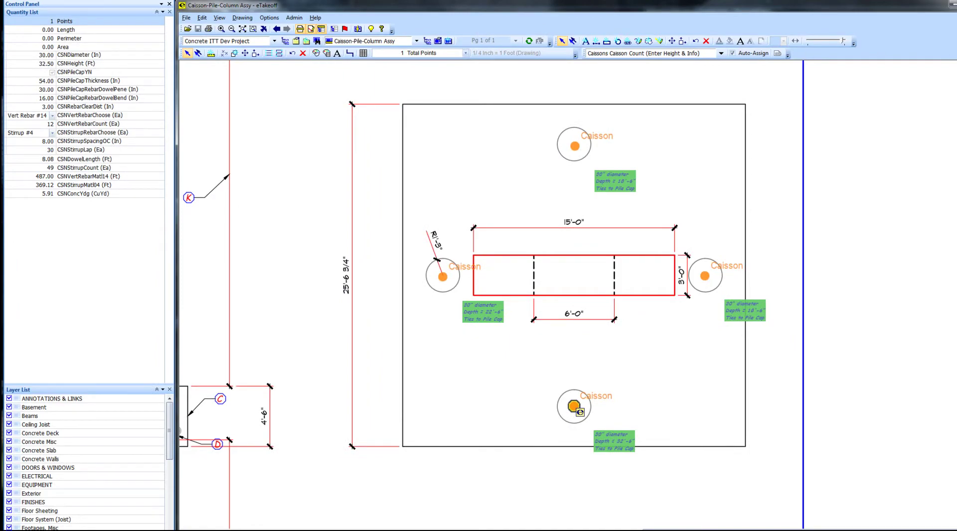
Step: In Excel, run Add-Ins > eTakeoff > Refresh Quantities from eTakeoff
{"action": "key", "text": "alt+Tab"}
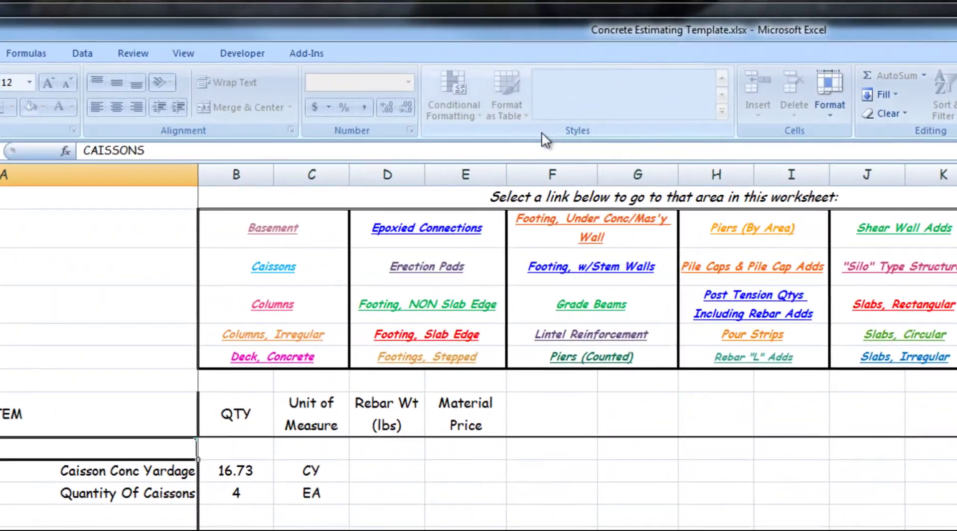
{"action": "left_click", "coordinate": [306, 53]}
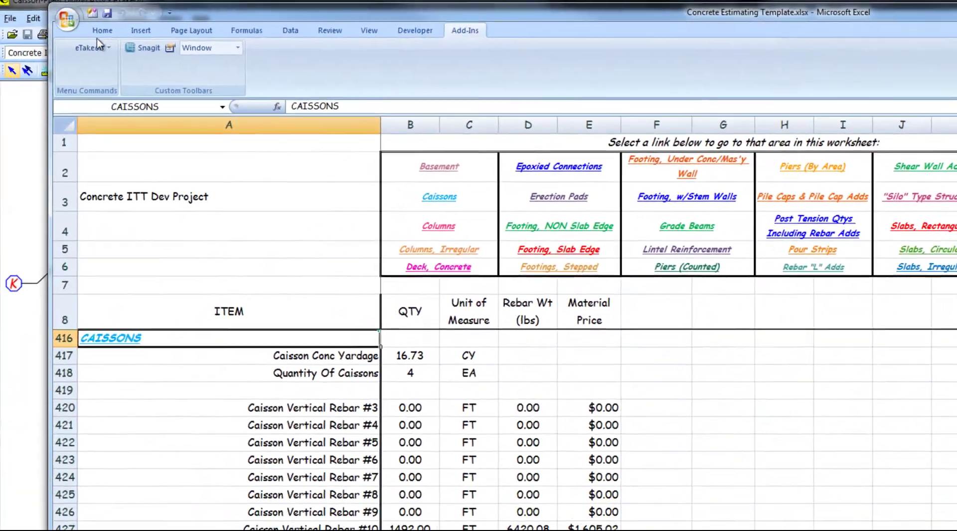
{"action": "left_click", "coordinate": [102, 47]}
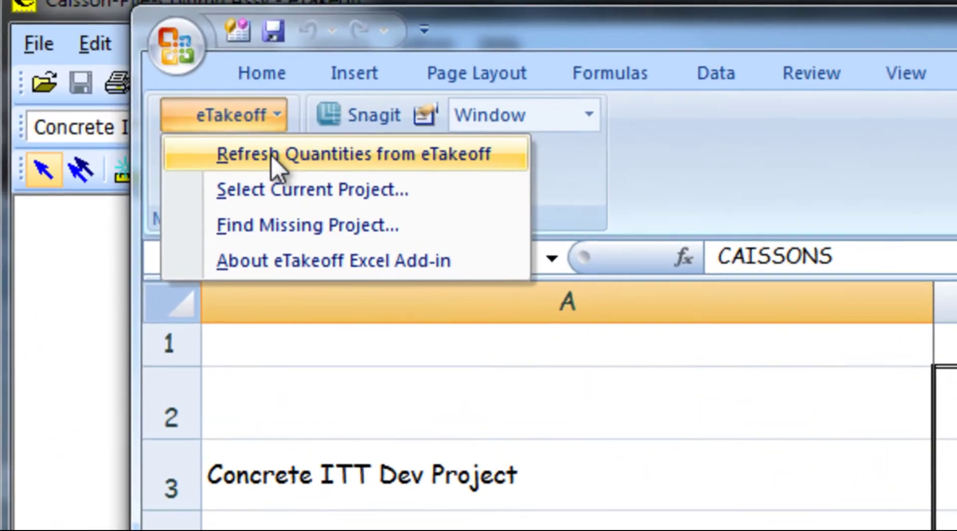
{"action": "left_click", "coordinate": [271, 154]}
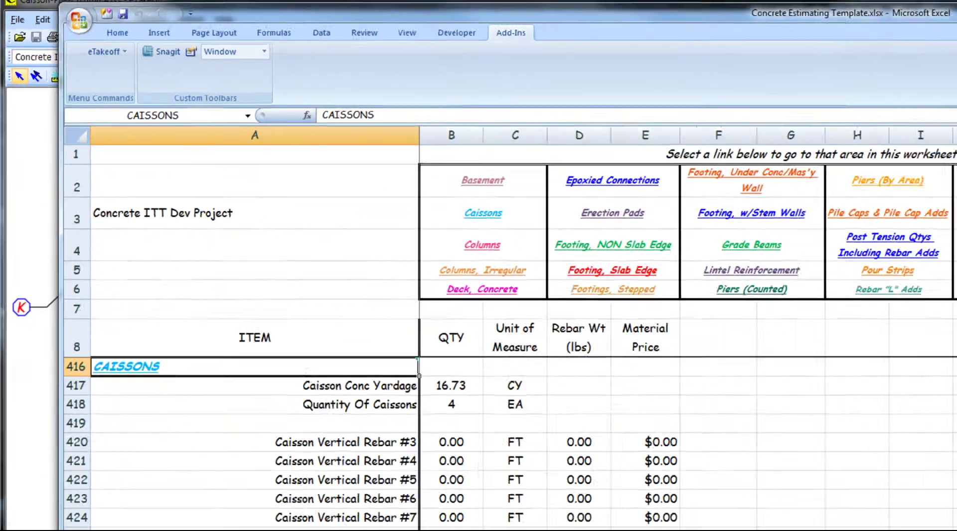